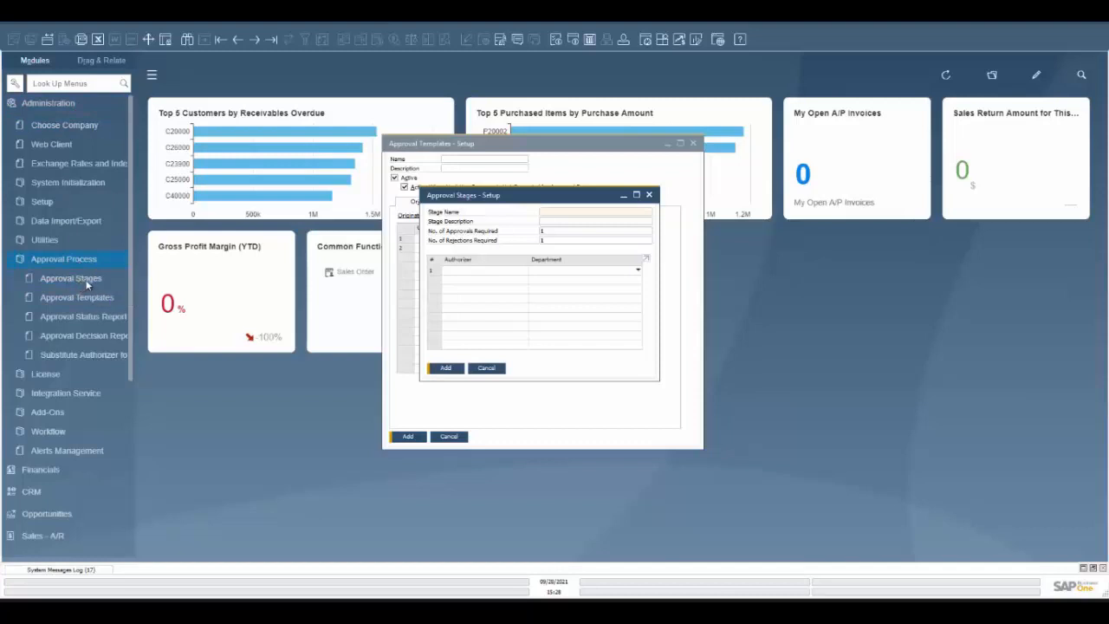
Add an approval stage named POApproval, described as Purchase Order Approval, with the user whose code is manager as authorizer.
click(154, 78)
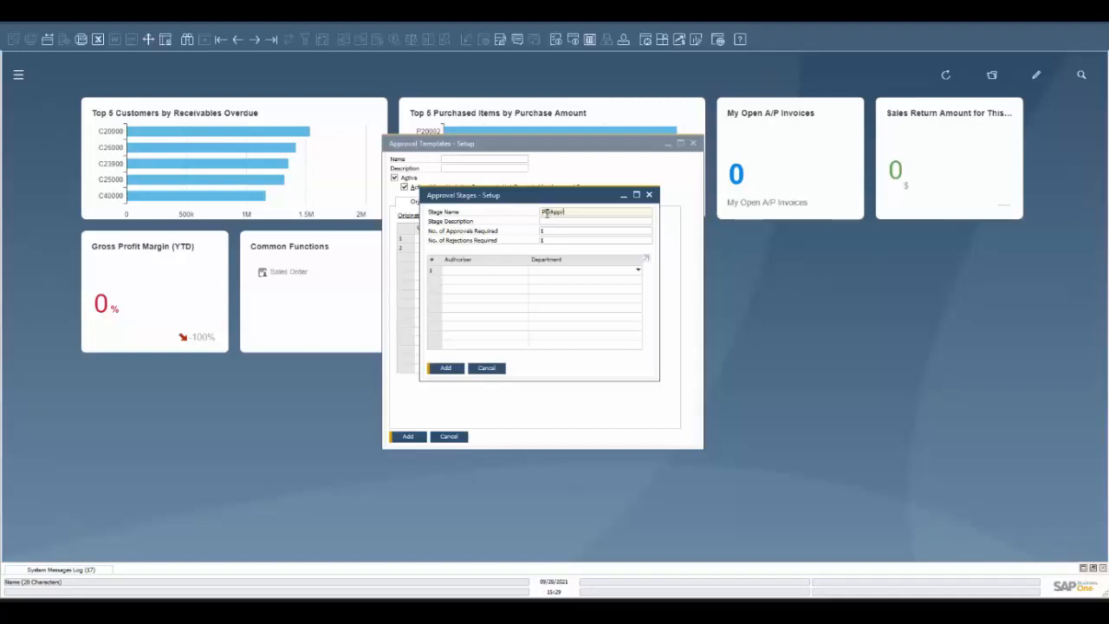
key(Tab)
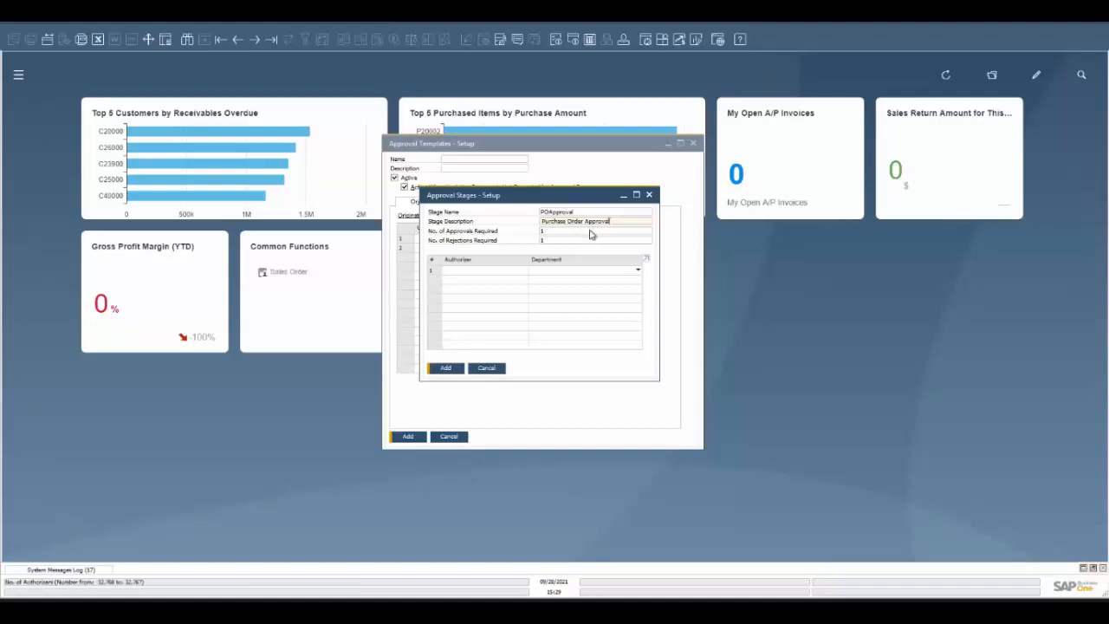
click(512, 271)
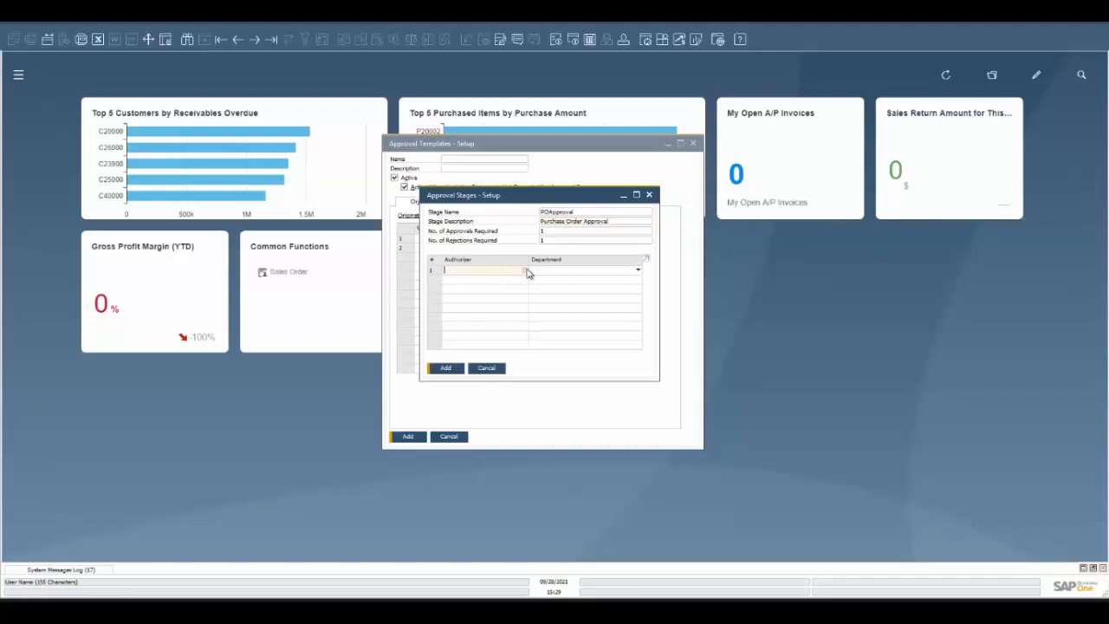
click(524, 272)
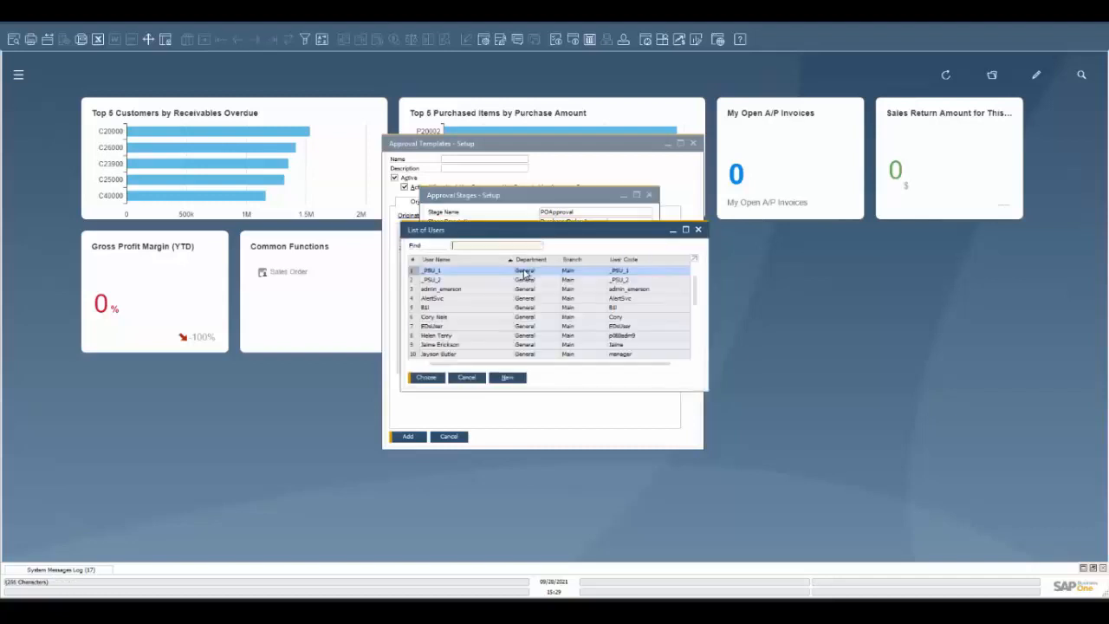
scroll(453, 331, down, 1)
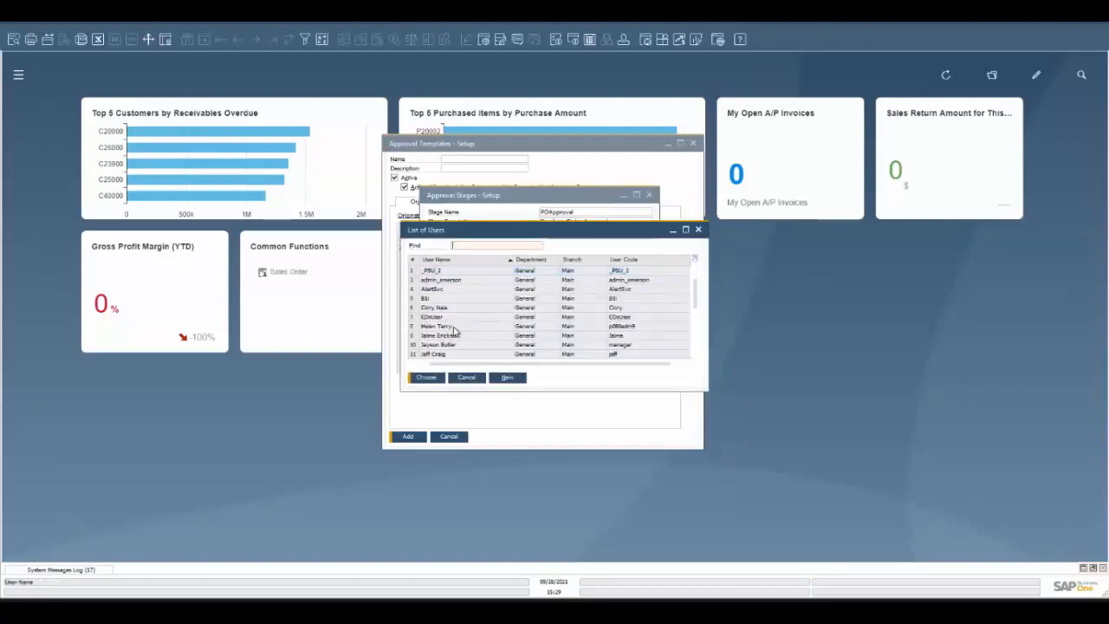
click(456, 345)
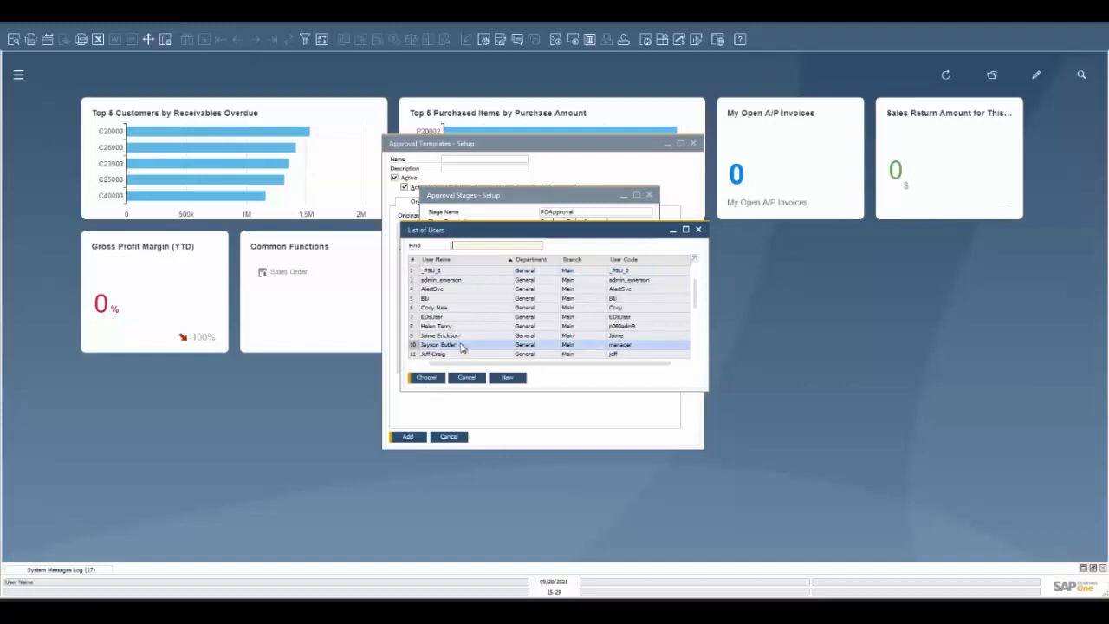
click(430, 379)
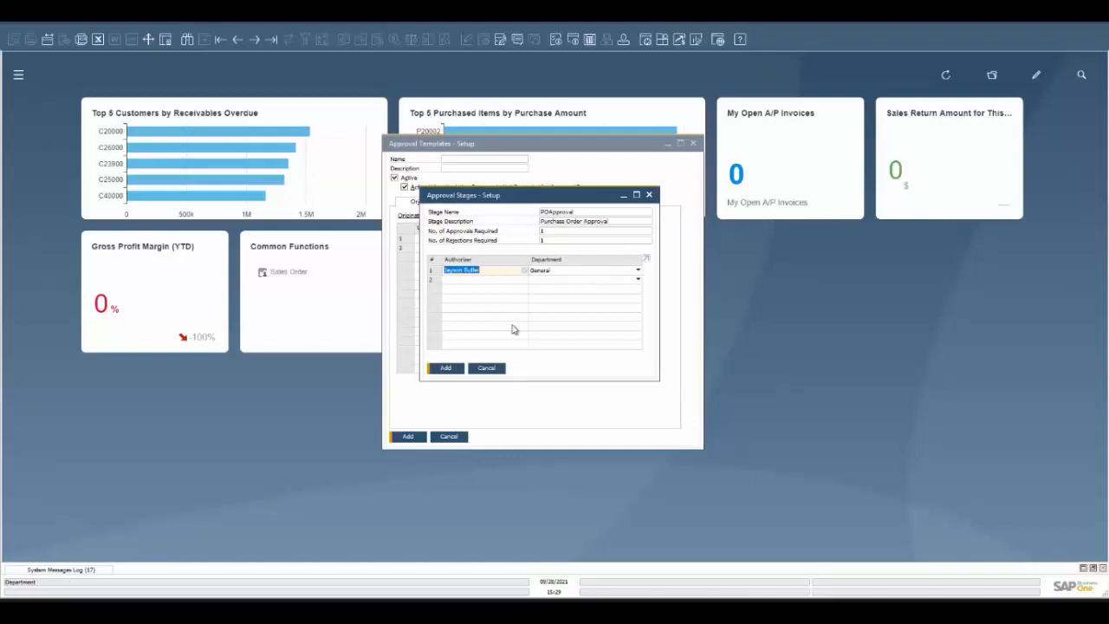
click(445, 371)
click(491, 369)
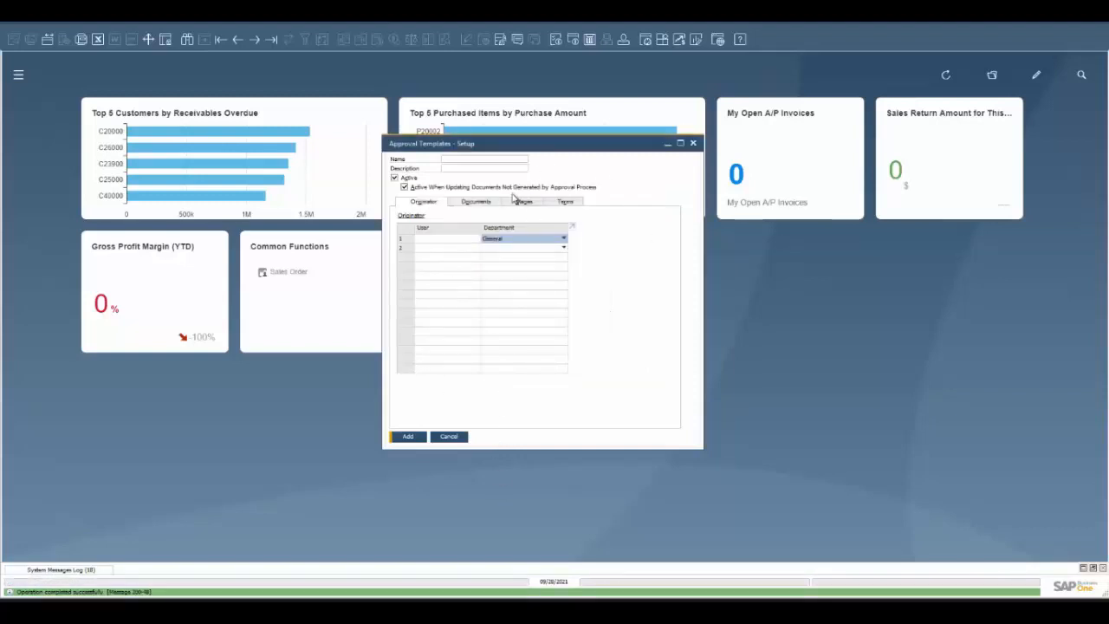
Name the approval template POApproval, describe it as Purchase Order Approval, and choose the sixth listed user as originator.
click(462, 161)
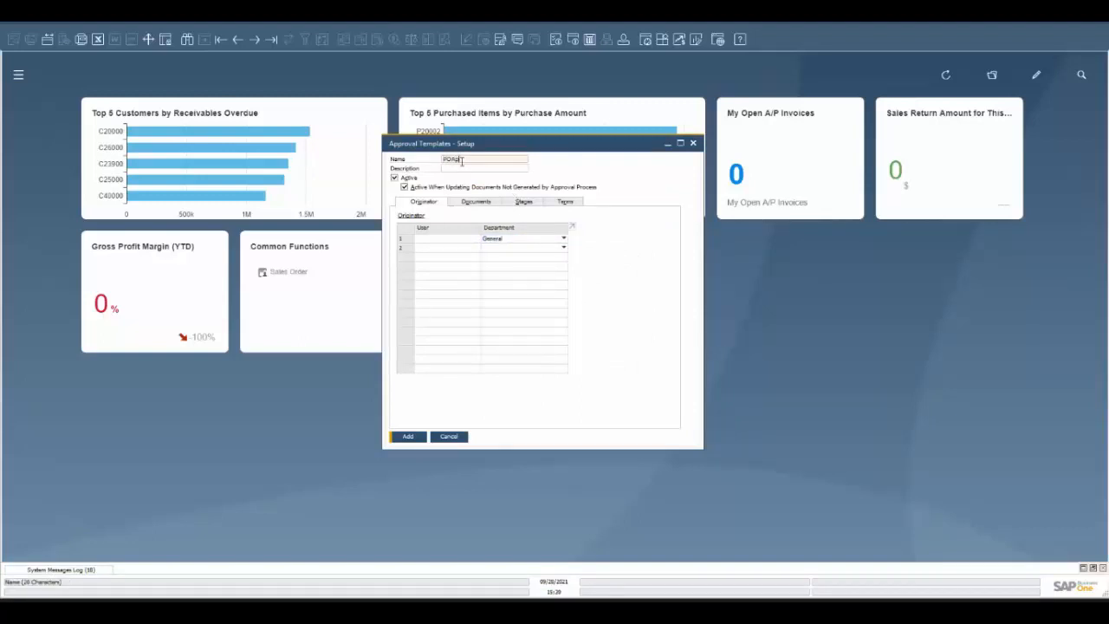
key(Tab)
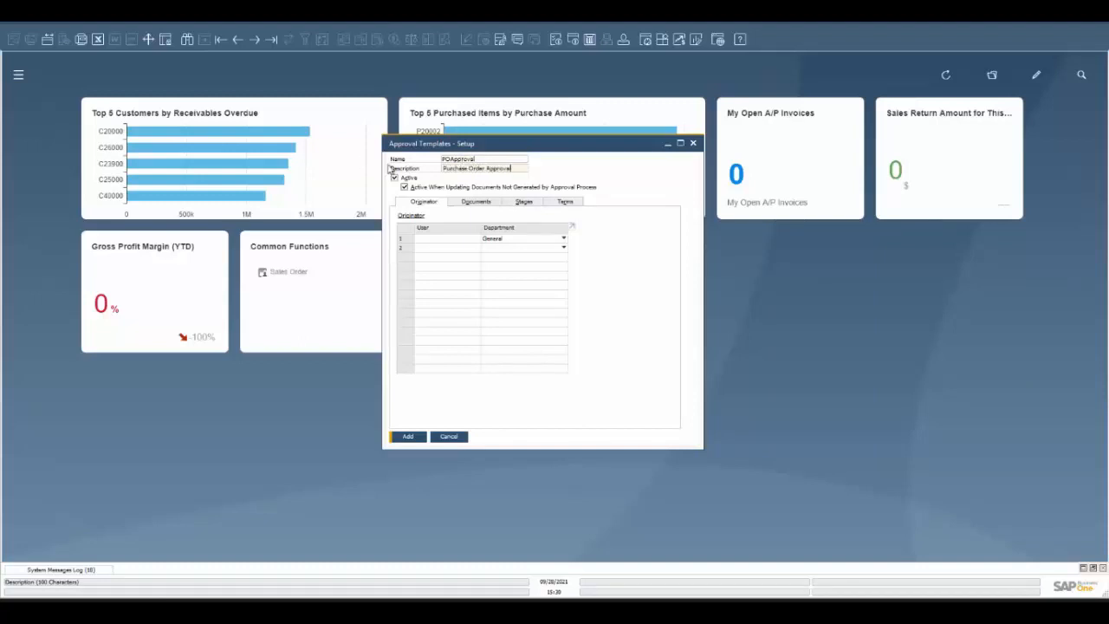
click(465, 241)
click(476, 240)
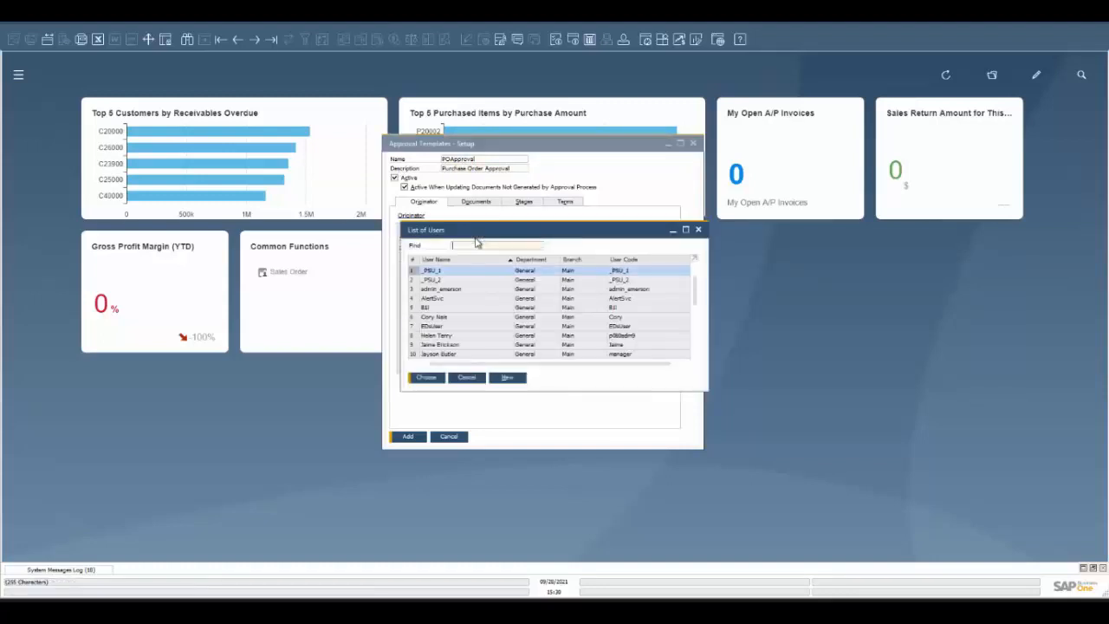
click(445, 320)
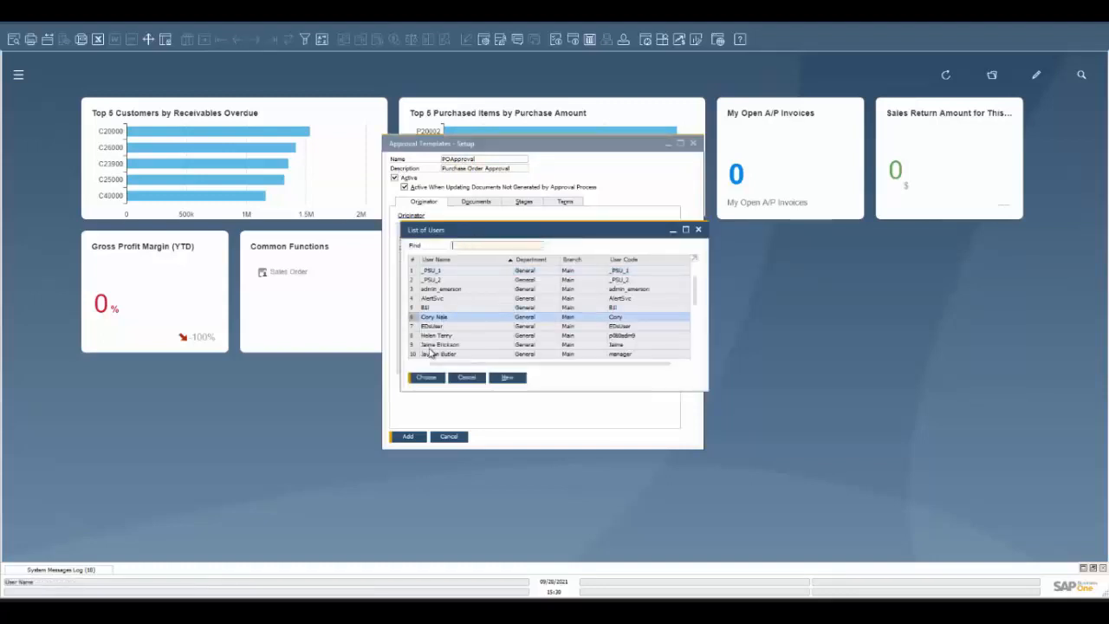
click(441, 379)
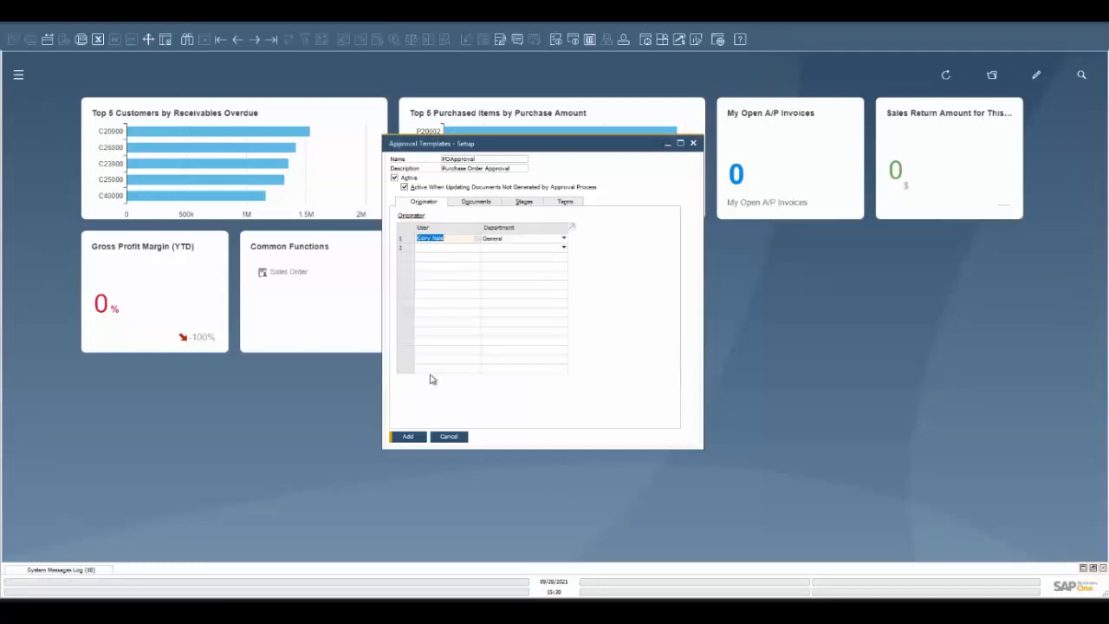
Exclude Sales Order from the template's documents, keeping Purchase Order, and assign the POApproval stage to the template.
click(480, 203)
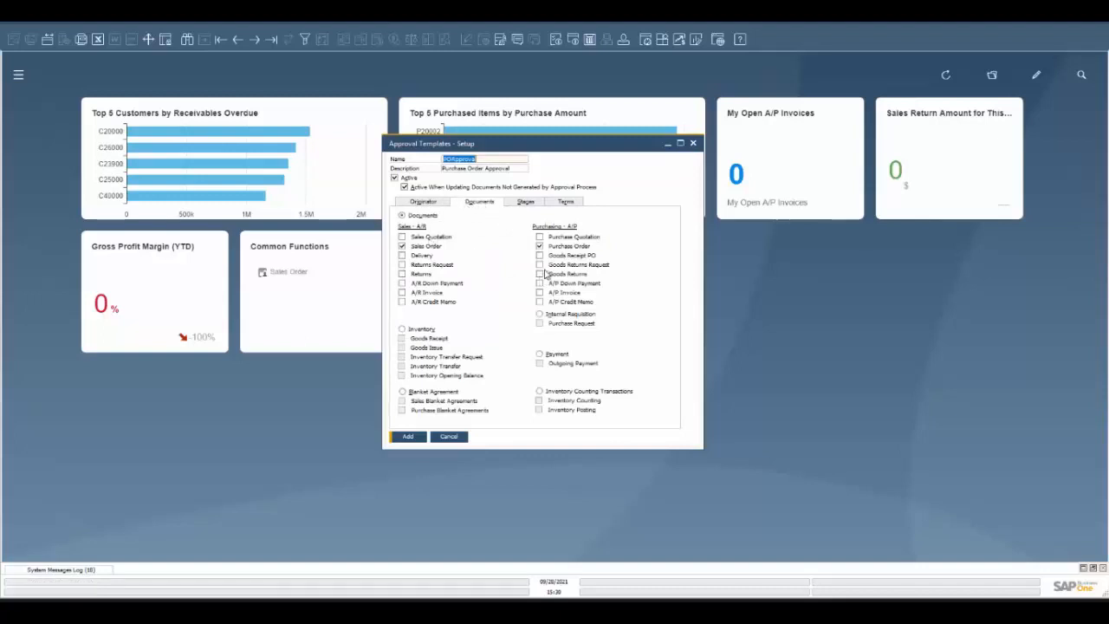
click(416, 247)
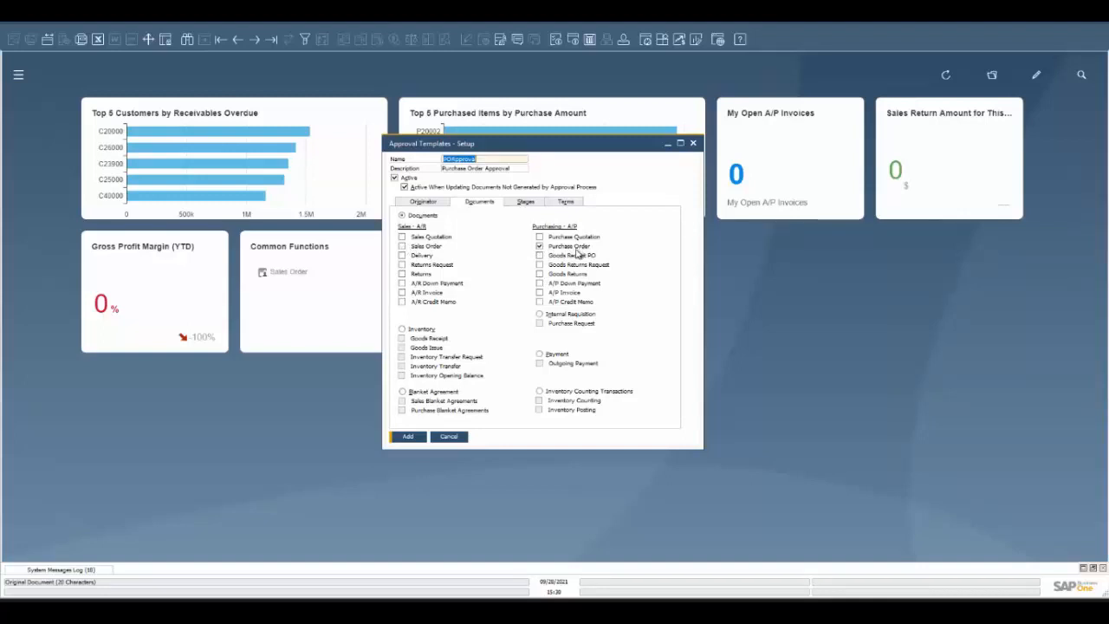
click(520, 202)
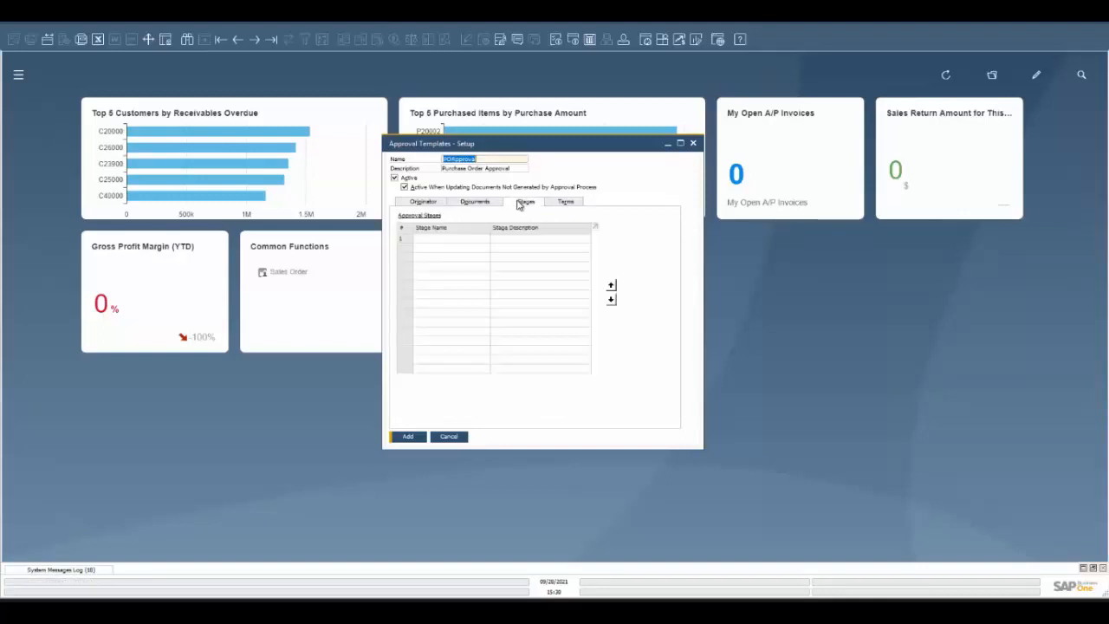
click(458, 241)
click(487, 241)
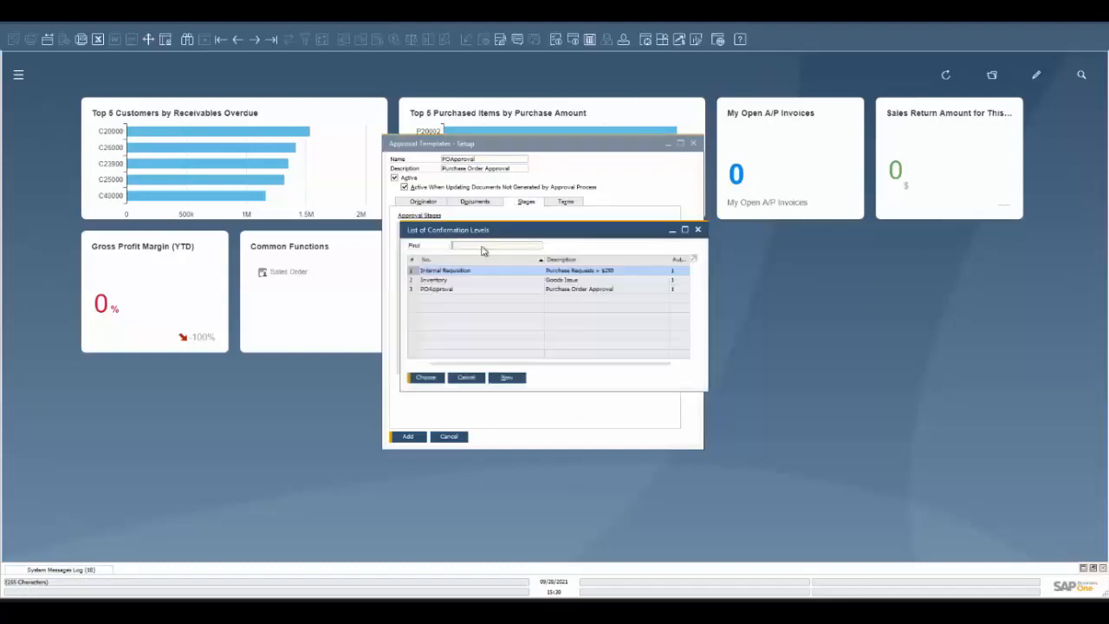
click(430, 291)
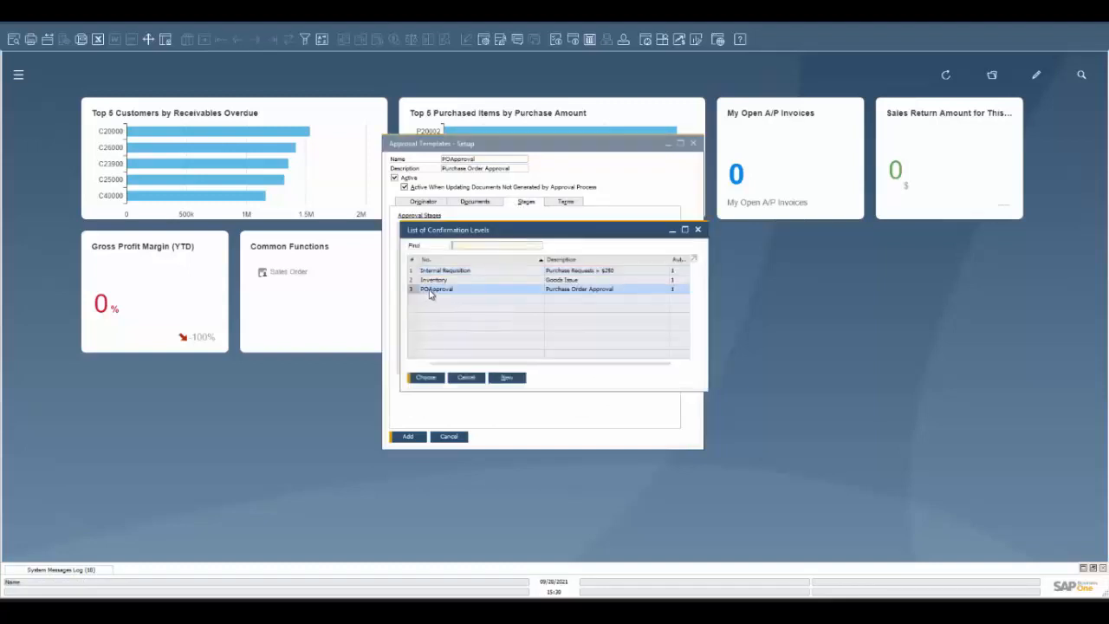
click(425, 377)
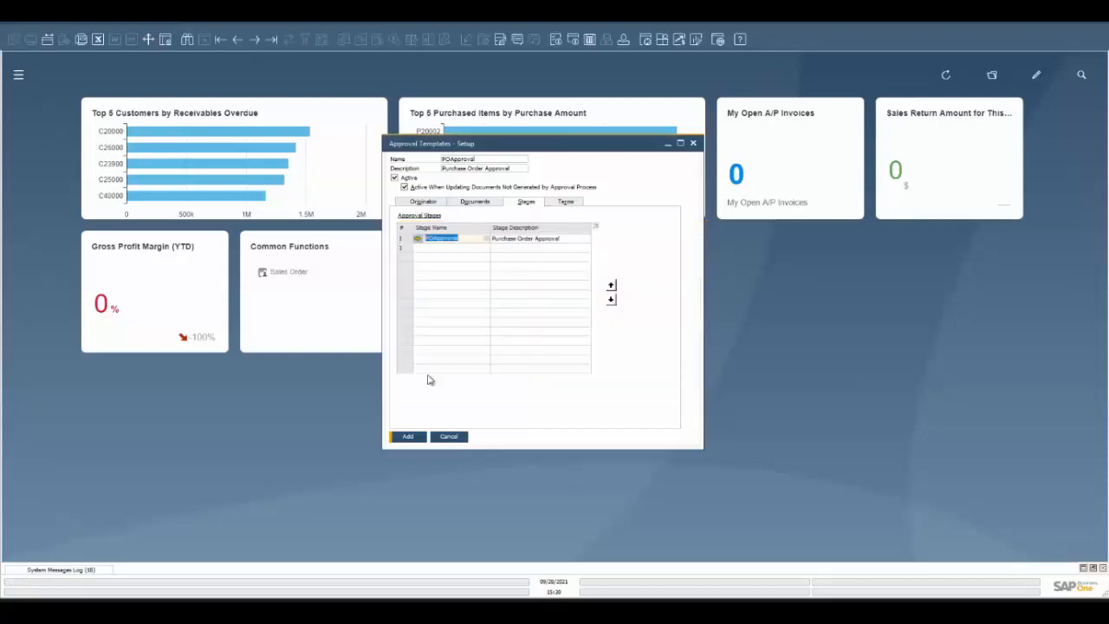
Set the template's terms to always launch the approval process.
click(565, 202)
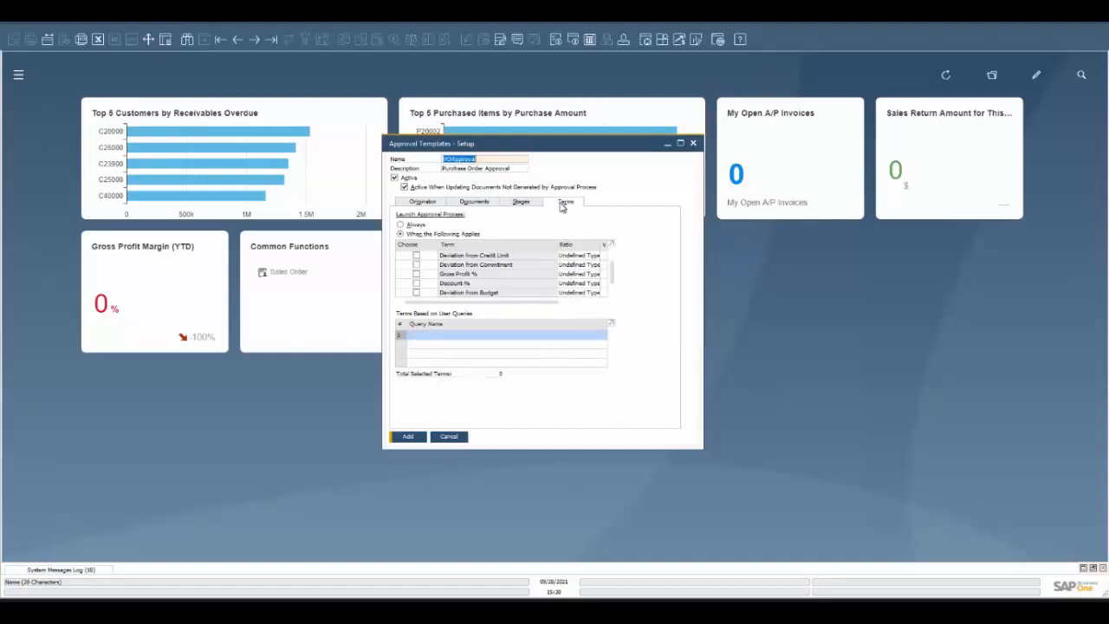
click(402, 224)
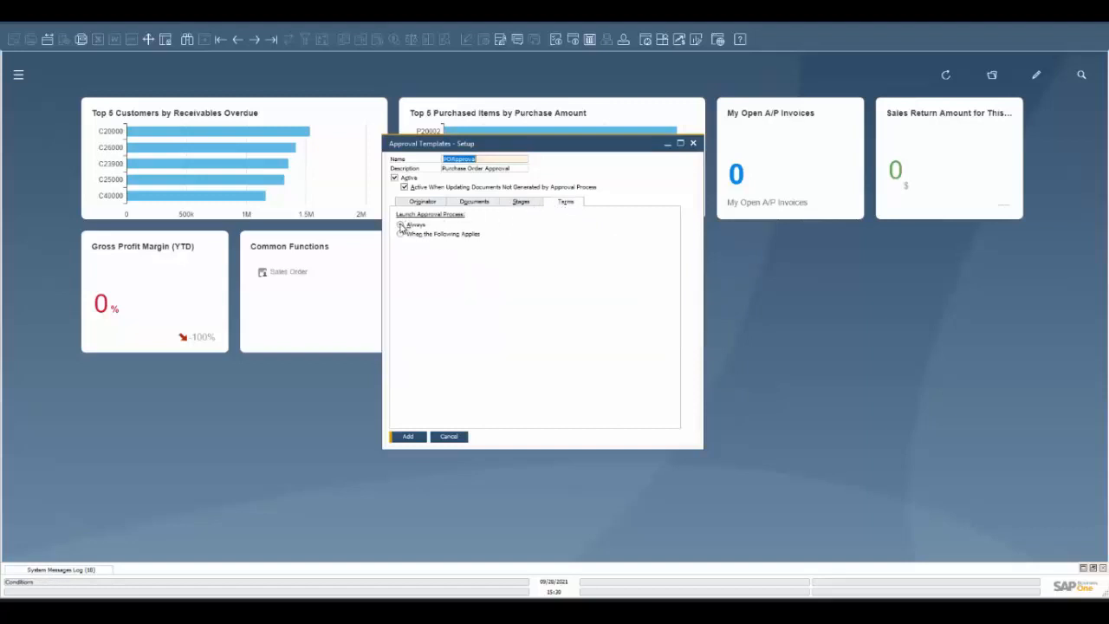
Make the approval process conditional, launching when Total Document is Greater Than $100.
click(401, 234)
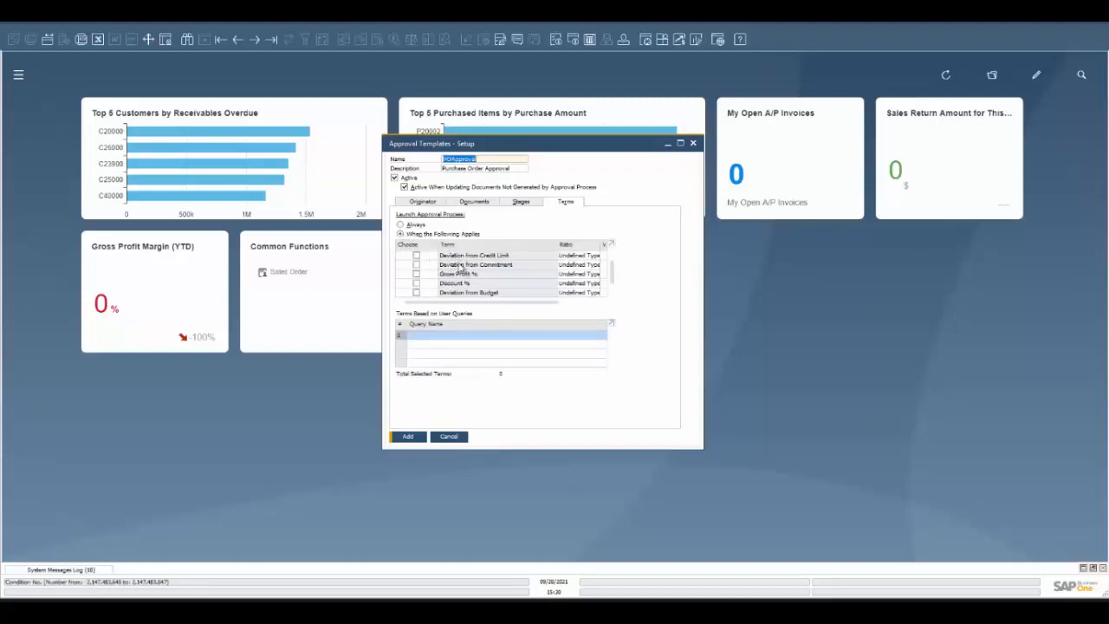
scroll(462, 276, down, 1)
click(417, 292)
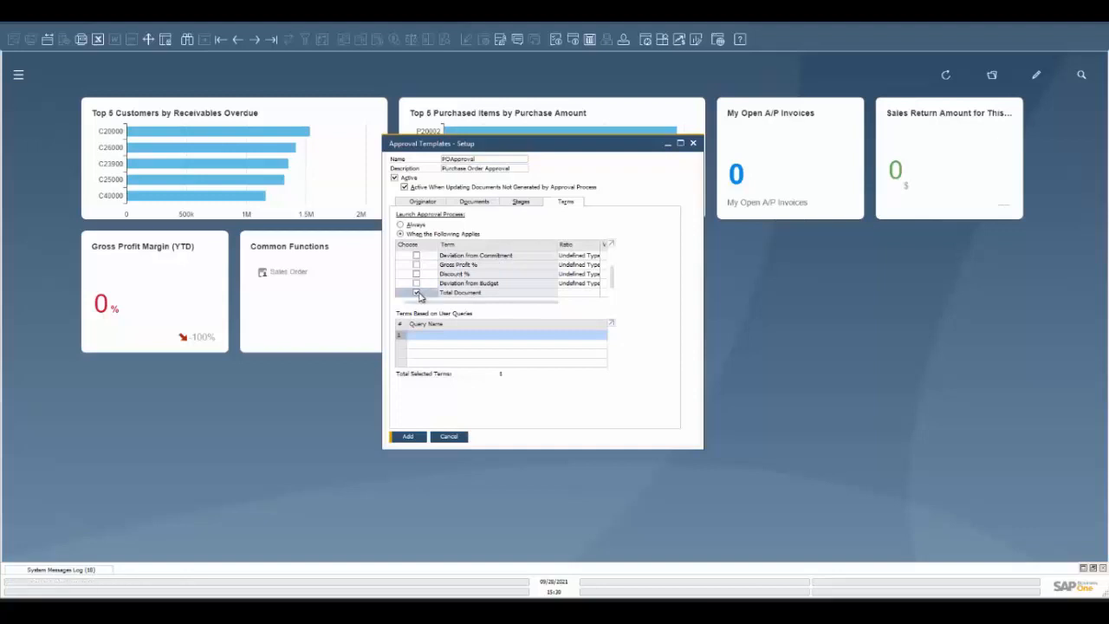
click(581, 293)
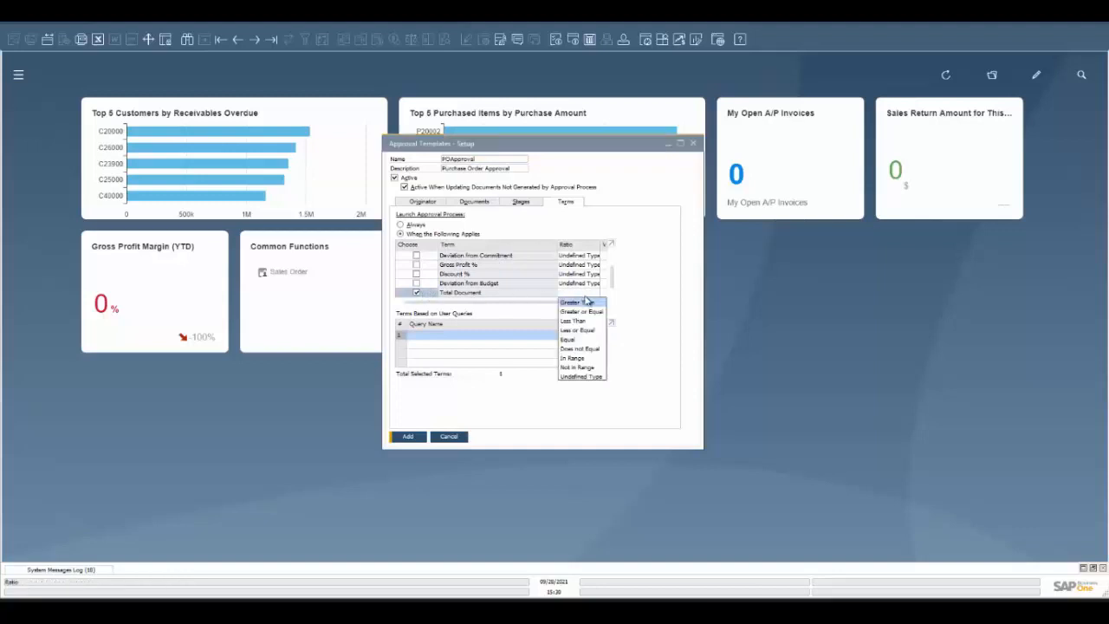
click(588, 304)
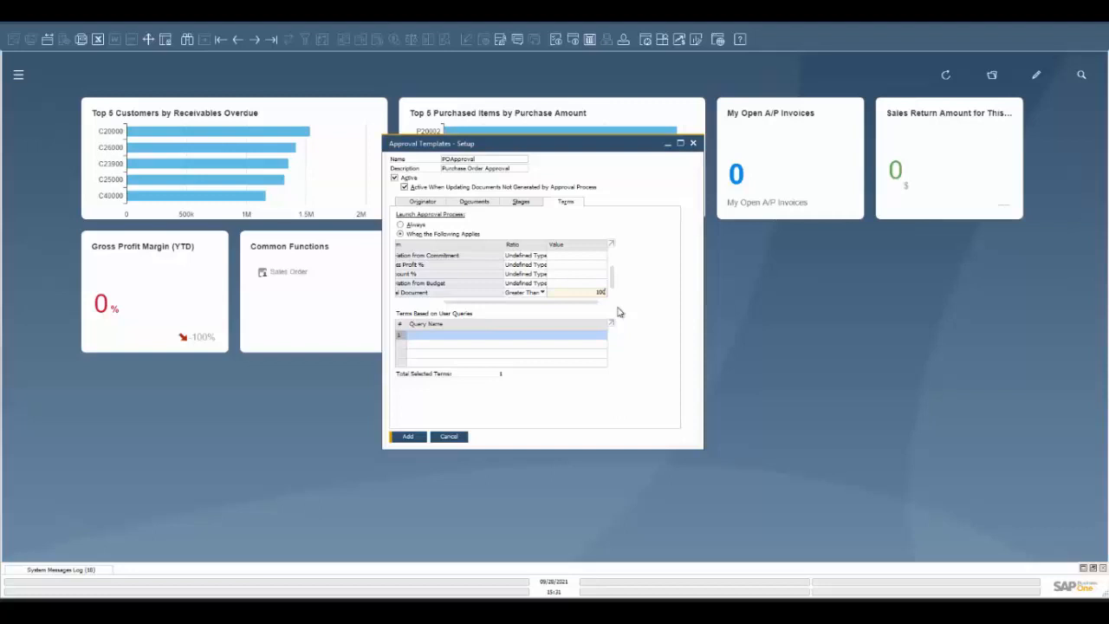
click(542, 292)
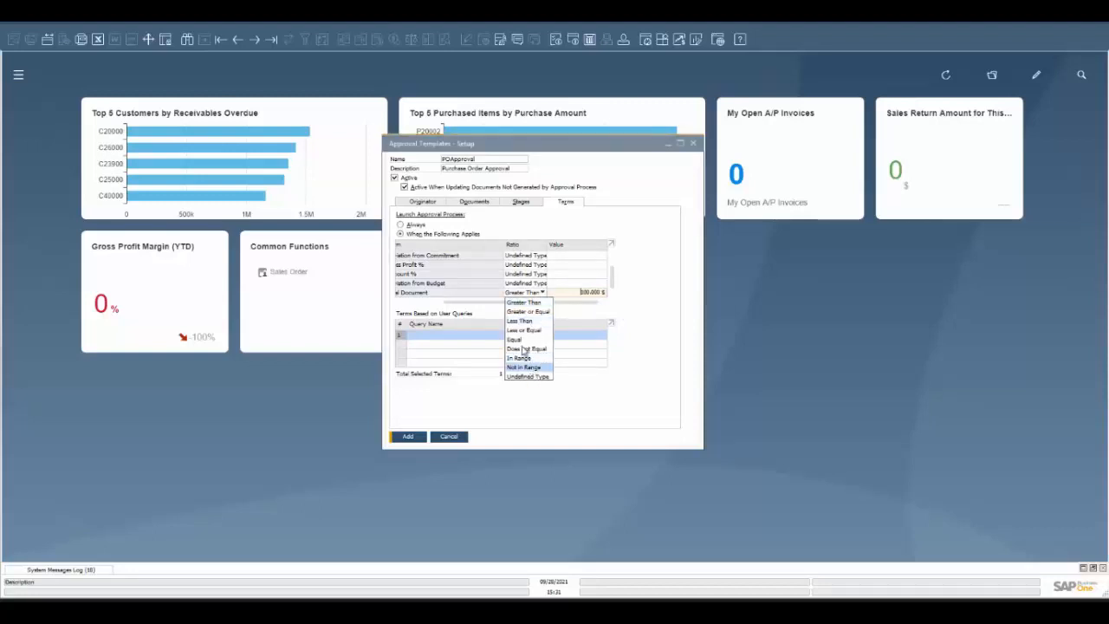
click(584, 297)
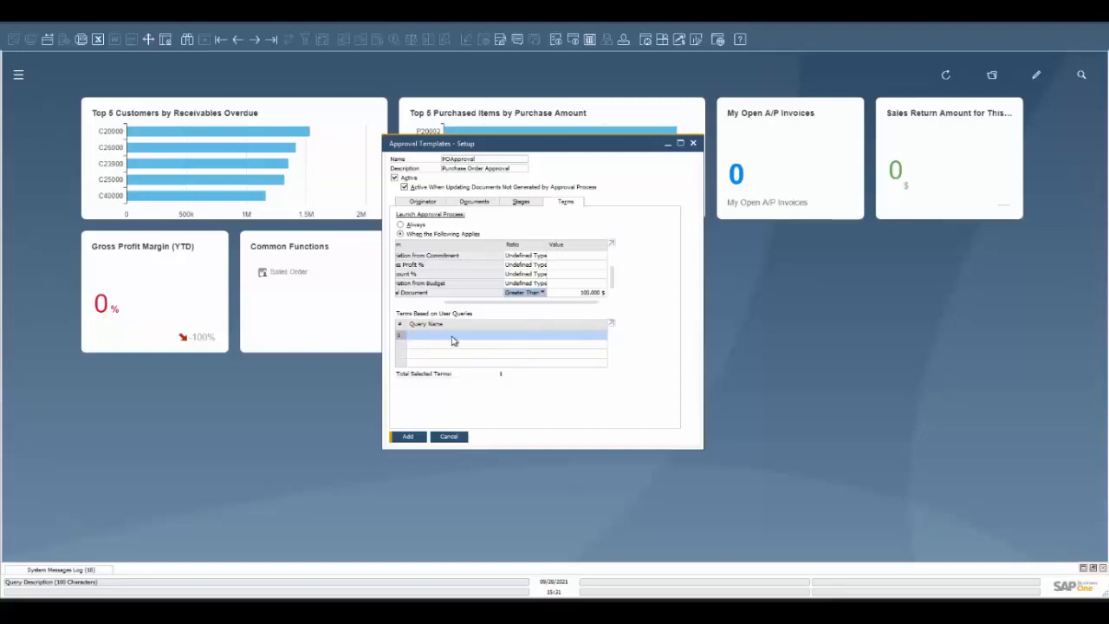
Switch the launch condition back to Always and add the approval template.
click(402, 225)
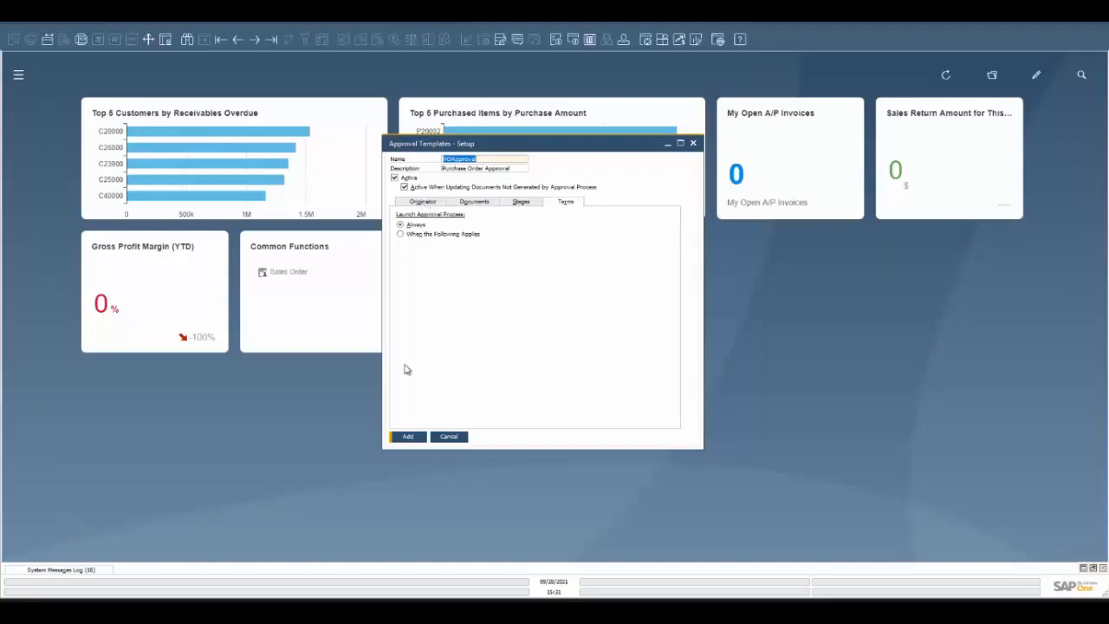
click(407, 436)
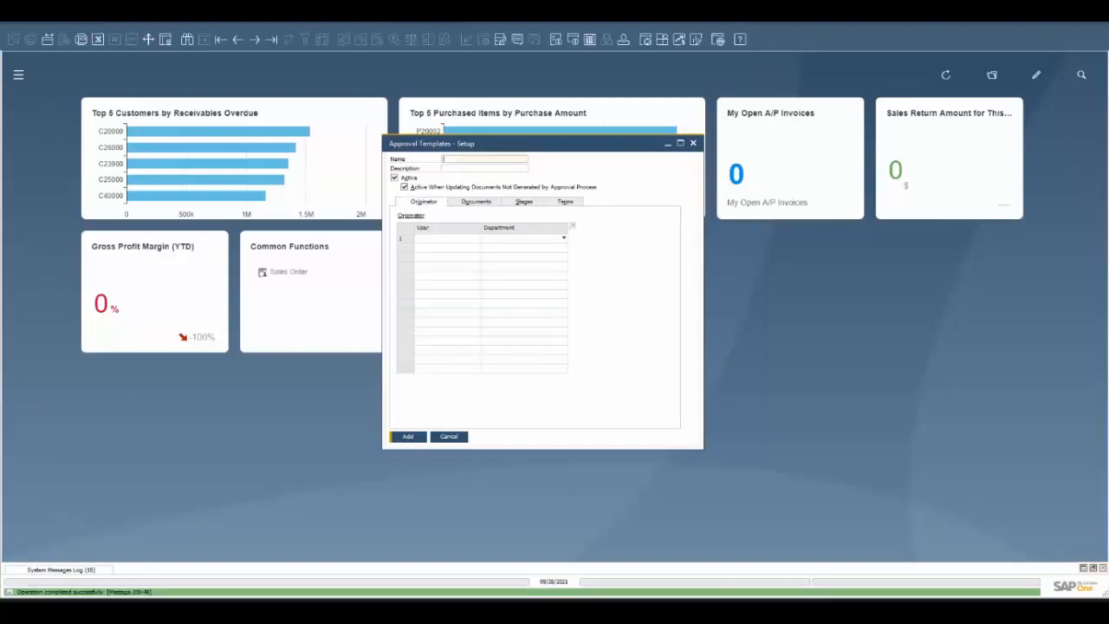